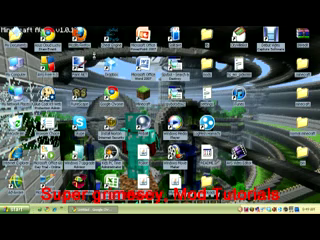
Step: Launch Firefox from the desktop and dismiss the default-browser notice
double_click(110, 92)
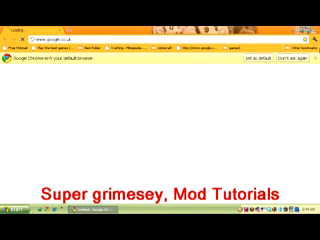
left_click(314, 58)
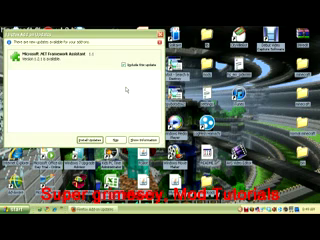
Step: Skip the Microsoft .NET Framework Assistant add-on update
left_click(117, 140)
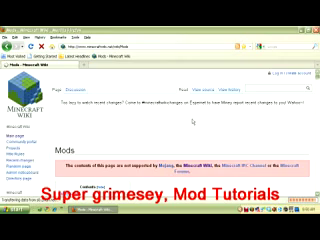
scroll(194, 121, "down", 5)
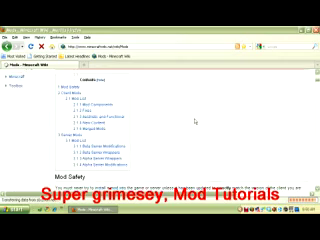
scroll(194, 121, "down", 5)
scroll(194, 121, "down", 4)
scroll(194, 121, "down", 2)
scroll(196, 122, "down", 5)
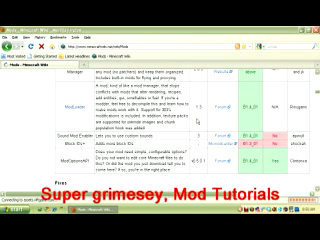
scroll(196, 122, "down", 3)
scroll(196, 122, "down", 3)
scroll(196, 122, "down", 3)
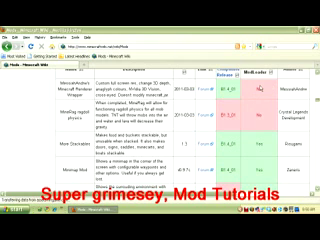
scroll(260, 91, "down", 2)
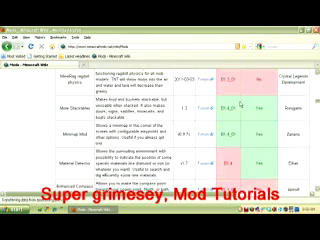
scroll(243, 105, "down", 2)
scroll(243, 105, "down", 3)
scroll(238, 100, "down", 3)
scroll(232, 105, "down", 3)
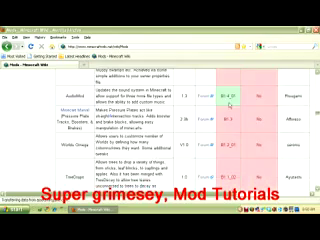
scroll(230, 108, "down", 3)
scroll(230, 105, "down", 3)
scroll(230, 105, "down", 3)
scroll(229, 105, "down", 3)
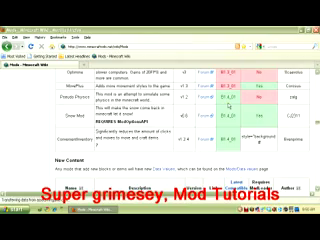
scroll(229, 105, "down", 3)
scroll(229, 105, "down", 3)
scroll(229, 105, "down", 3)
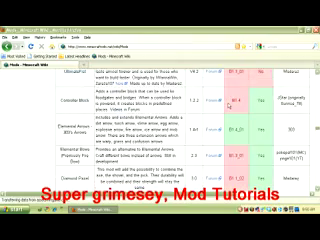
scroll(229, 105, "down", 3)
scroll(229, 105, "down", 3)
scroll(229, 105, "down", 3)
scroll(215, 110, "down", 3)
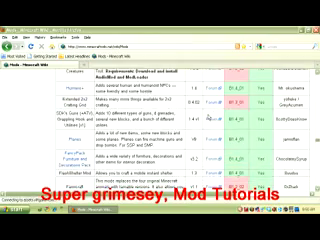
scroll(212, 115, "down", 3)
scroll(210, 117, "down", 3)
scroll(210, 117, "down", 3)
scroll(210, 130, "down", 3)
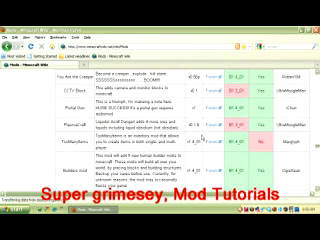
Step: Open the TooManyItems forum thread and follow its 'Download current version' link
left_click(212, 141)
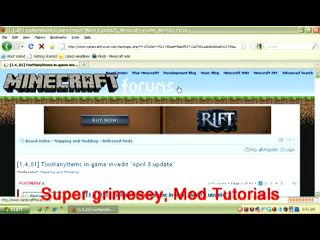
scroll(178, 133, "down", 3)
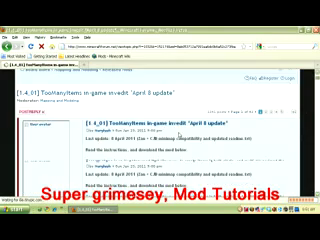
scroll(178, 133, "down", 3)
scroll(178, 133, "down", 3)
scroll(288, 113, "down", 3)
scroll(288, 113, "down", 3)
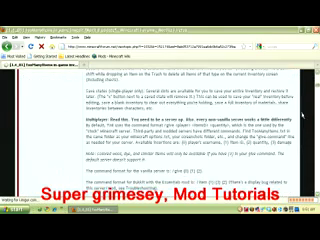
scroll(288, 113, "down", 4)
scroll(300, 114, "up", 1)
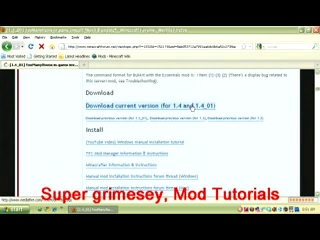
left_click(193, 105)
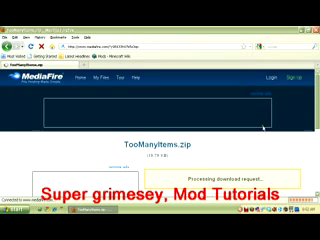
scroll(262, 127, "down", 3)
scroll(262, 140, "down", 2)
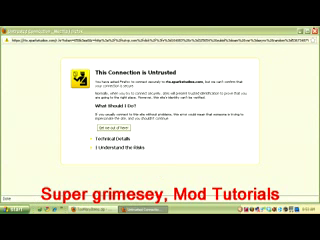
Step: Close the Untrusted Connection warning with Ctrl+W, leaving the TooManyItems.zip download listed
key("ctrl+w")
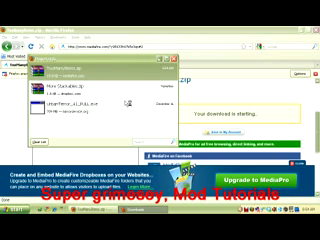
Step: Close the Downloads window, bring up the Run prompt, and minimize Firefox to the desktop
key("ctrl+w")
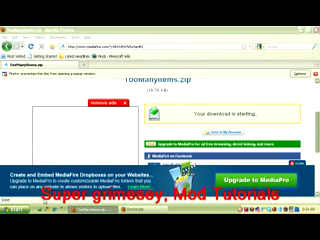
left_click(14, 209)
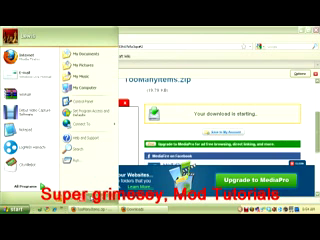
left_click(78, 160)
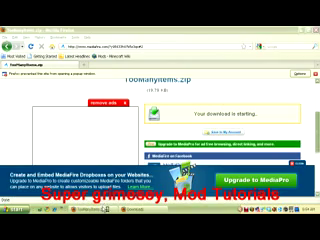
key("super+d")
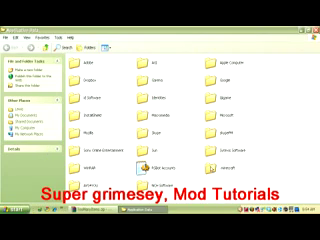
Step: Browse into .minecraft\bin and open minecraft.jar in WinRAR
double_click(144, 167)
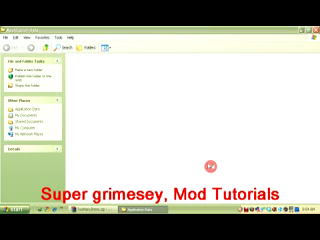
double_click(211, 80)
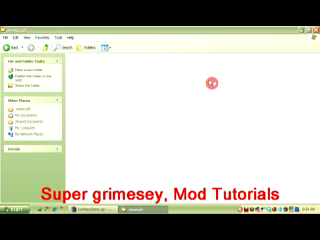
left_click(90, 97)
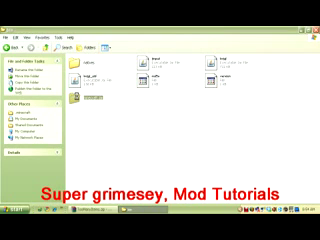
double_click(78, 99)
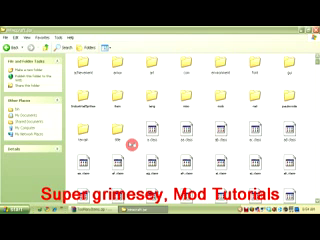
Step: Drag the TooManyItems .class files into minecraft.jar, confirming replacement of the existing class file
left_click(98, 211)
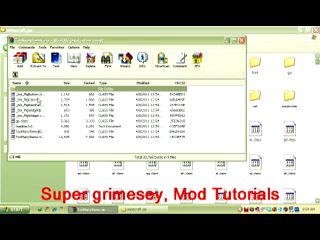
left_click(30, 93)
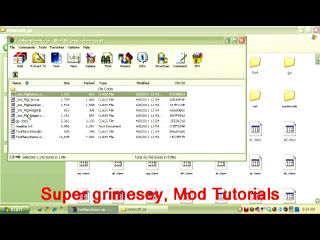
left_click(30, 117, "shift")
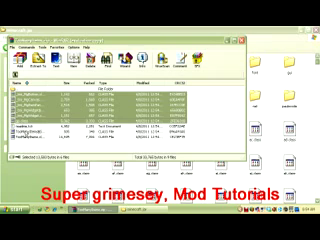
left_click(30, 131, "ctrl")
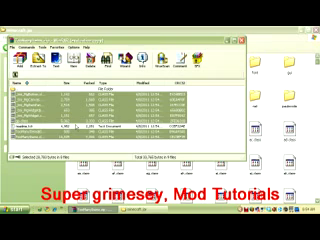
left_click(273, 123)
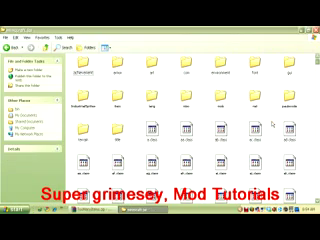
key("alt+Tab")
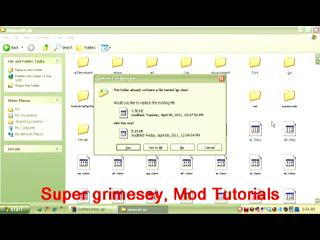
key("Return")
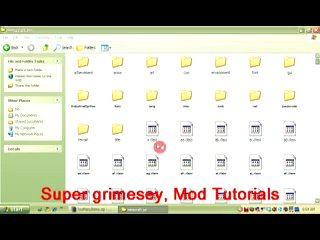
scroll(203, 125, "down", 5)
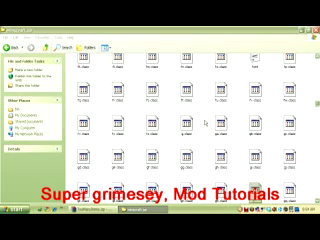
left_click(220, 120)
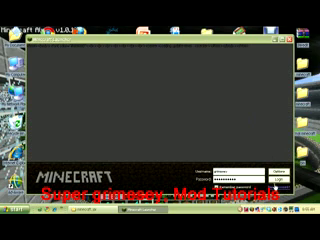
Step: Log in to the Minecraft launcher with the entered username and password
left_click(276, 180)
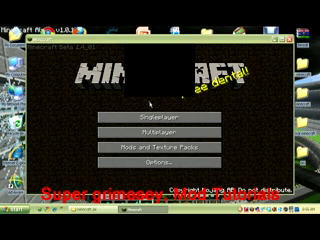
Step: Load a singleplayer world and open the inventory with the TooManyItems panel beside it
left_click(160, 117)
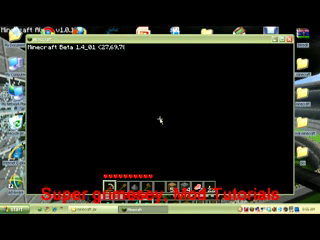
key("e")
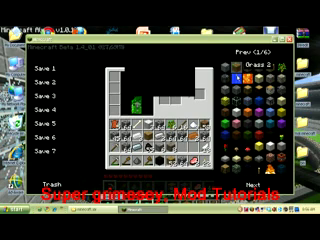
Step: Take the Nuke from page 2 of the TooManyItems panel, then reopen the inventory with the overlay hidden
left_click(263, 184)
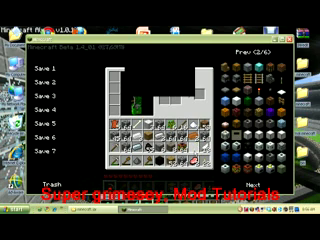
key("Escape")
key("e")
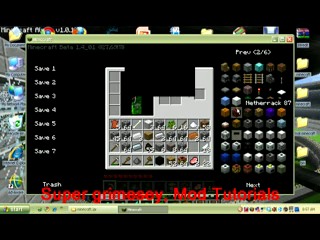
key("o")
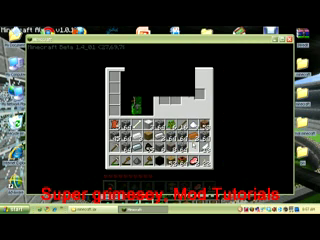
Step: Close the inventory to set off the Nuke, then respawn after dying in the blast
key("Escape")
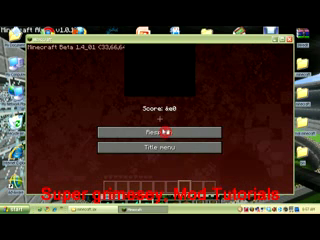
left_click(160, 131)
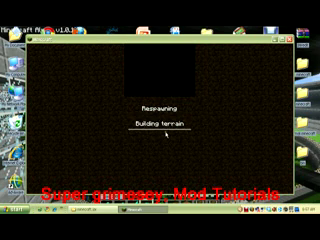